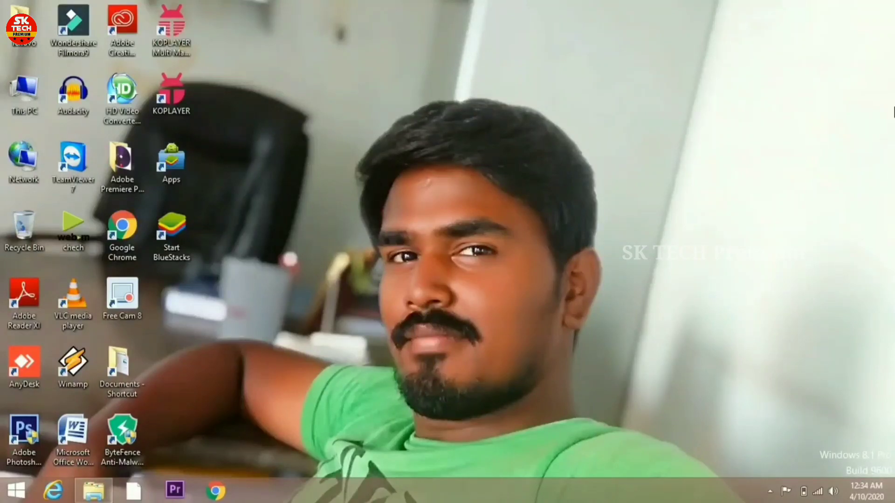
Search 'pc info' from the Charms bar to view 4.00 GB RAM and 64-bit system details, then return to the desktop
{"action": "mouse_move", "coordinate": [878, 68]}
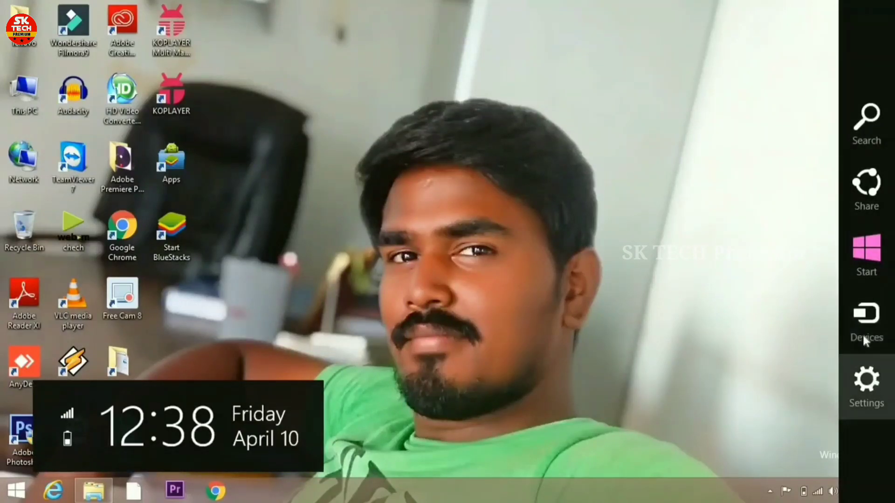
{"action": "left_click", "coordinate": [867, 130]}
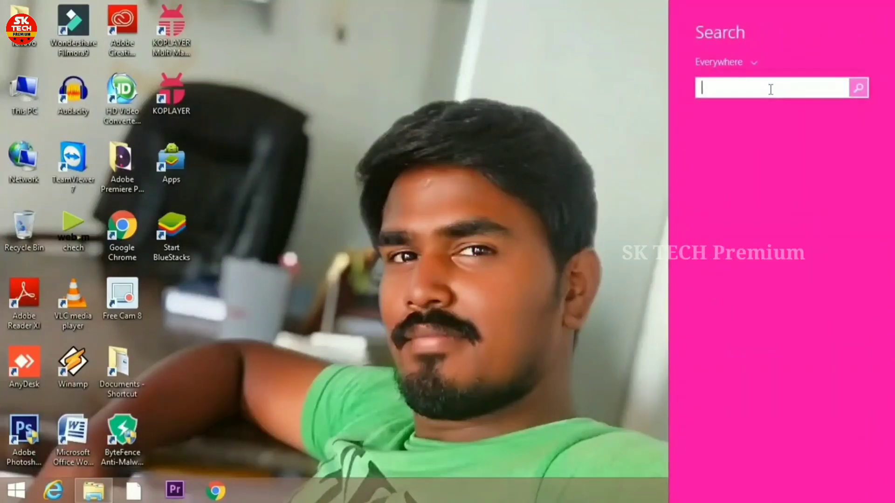
{"action": "type", "text": "pc info"}
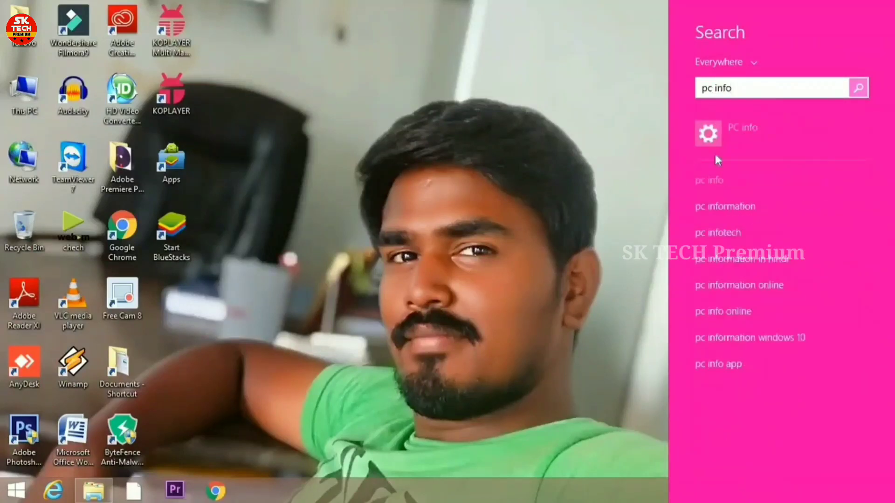
{"action": "left_click", "coordinate": [742, 138]}
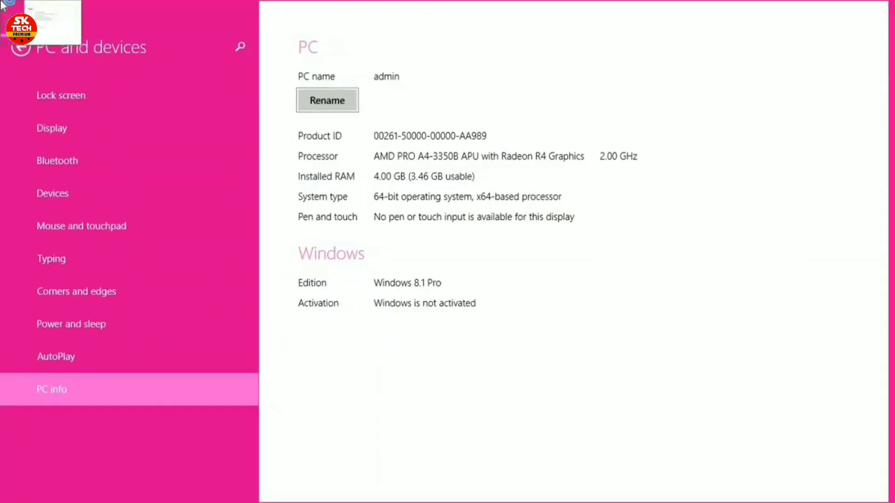
{"action": "left_click", "coordinate": [1, 3]}
Refresh the Windows desktop from its right-click menu
{"action": "right_click", "coordinate": [658, 173]}
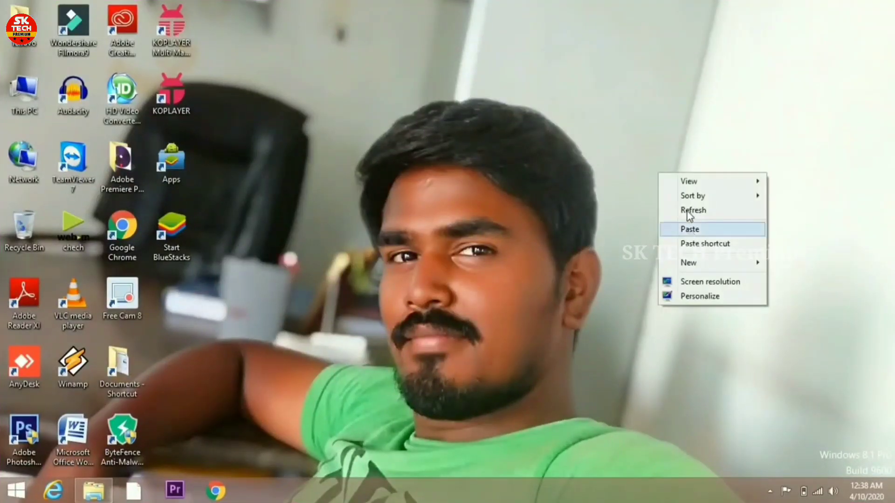
{"action": "left_click", "coordinate": [680, 208]}
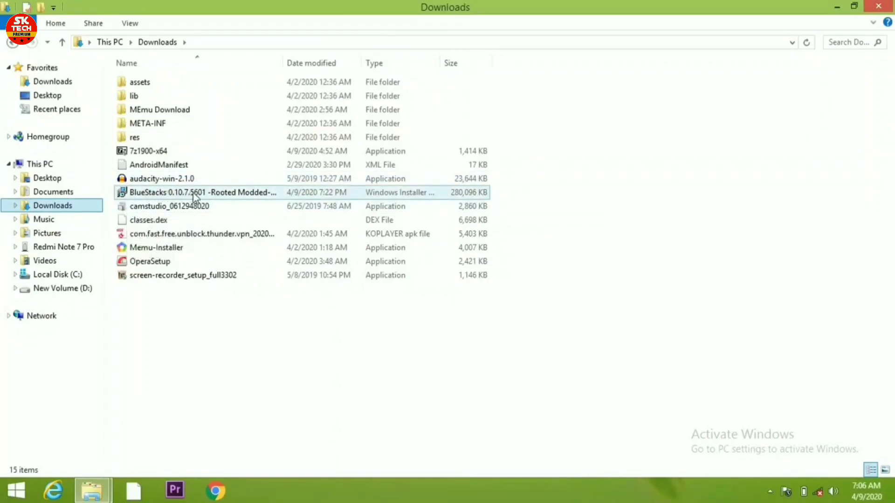
Start installing the BlueStacks .msi package from its right-click menu
{"action": "left_click", "coordinate": [242, 196]}
{"action": "right_click", "coordinate": [241, 196]}
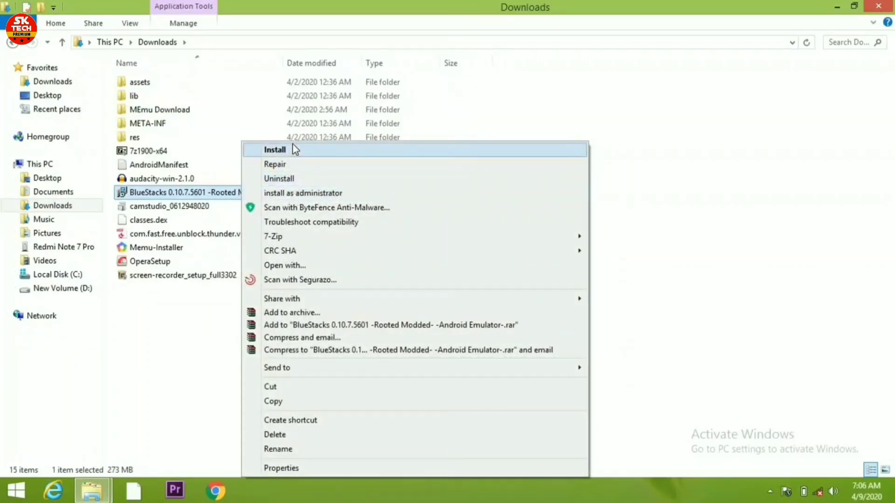
{"action": "left_click", "coordinate": [295, 150]}
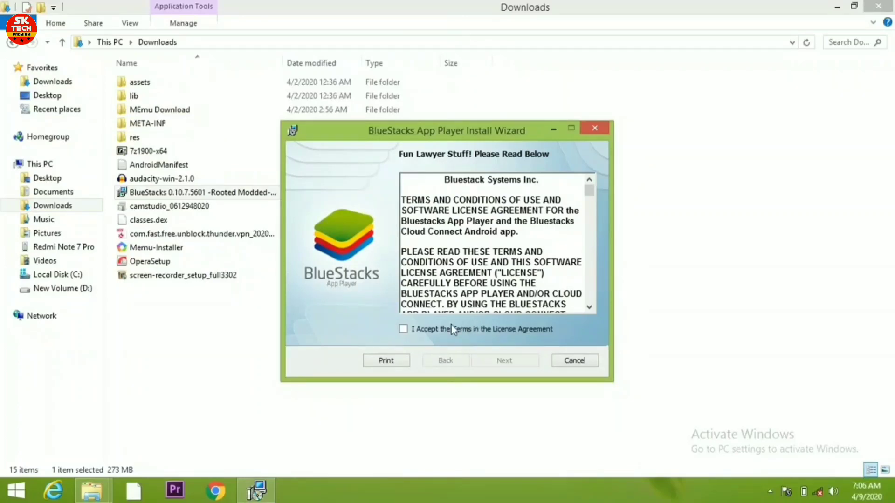
Accept the license agreement and keep C:\ProgramData\ as the data folder
{"action": "left_click", "coordinate": [403, 328]}
{"action": "left_click", "coordinate": [493, 362]}
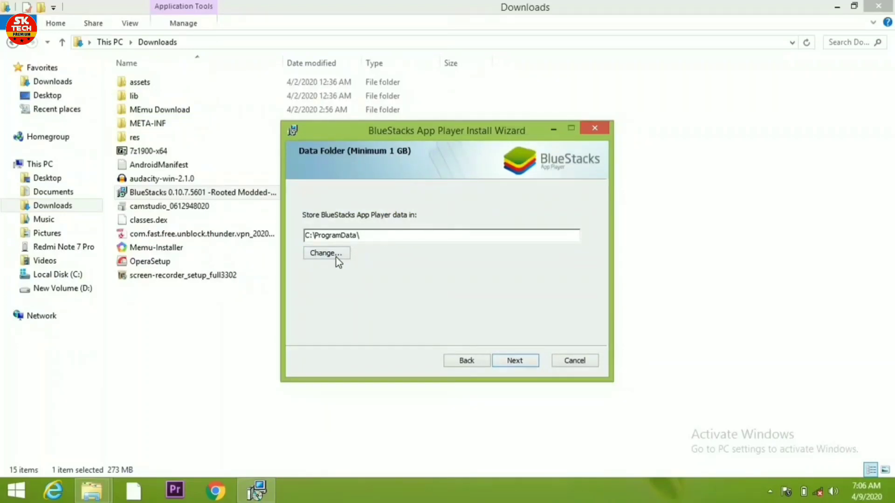
{"action": "left_click", "coordinate": [336, 257]}
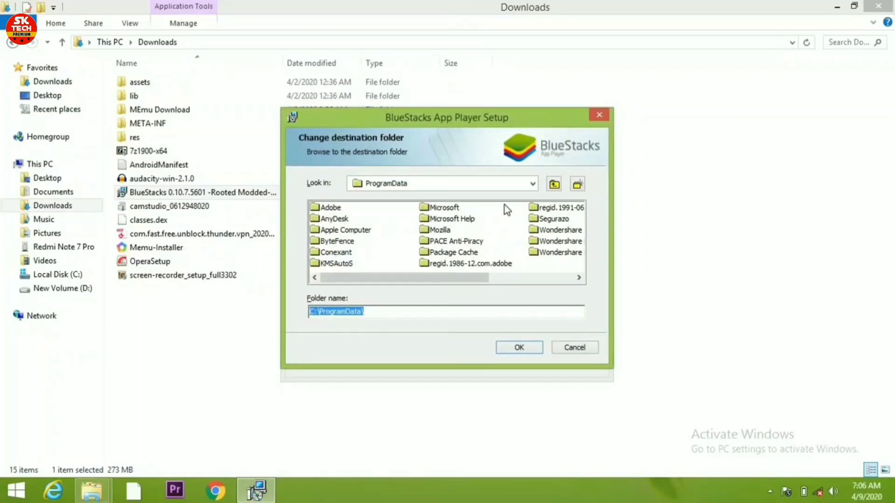
{"action": "left_click", "coordinate": [599, 115]}
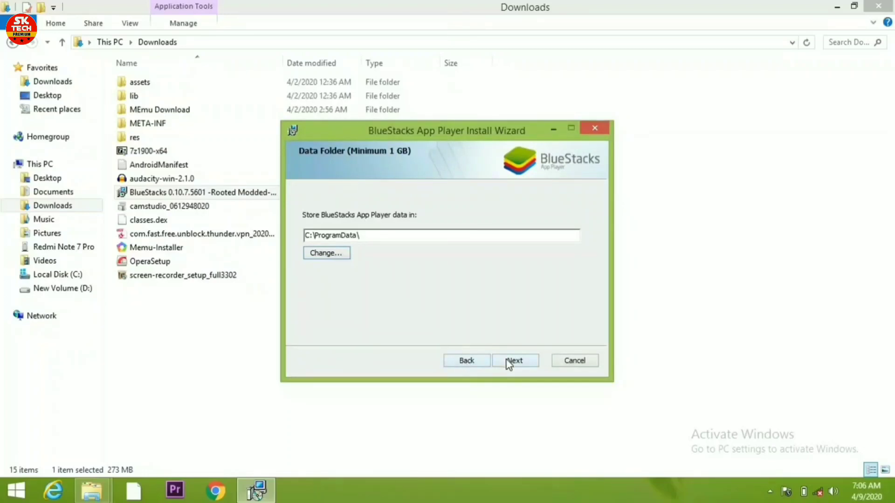
{"action": "left_click", "coordinate": [508, 361]}
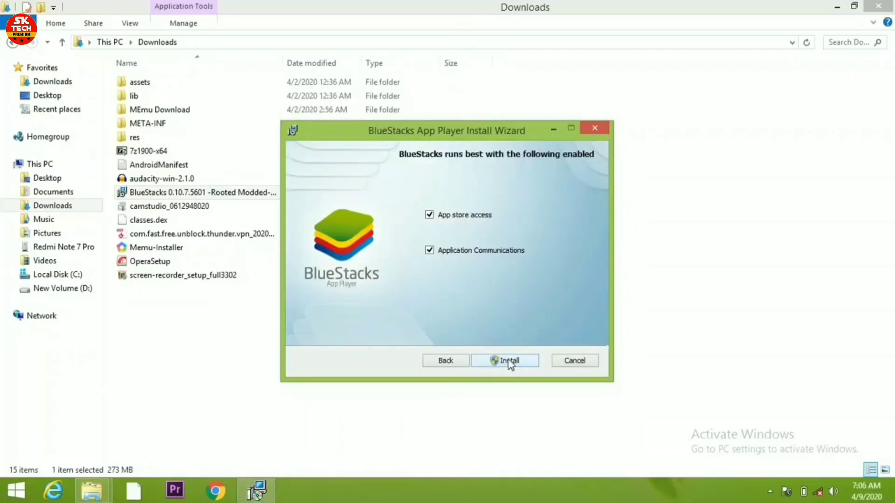
Run the BlueStacks App Player installation and close the wizard once it completes
{"action": "left_click", "coordinate": [504, 362]}
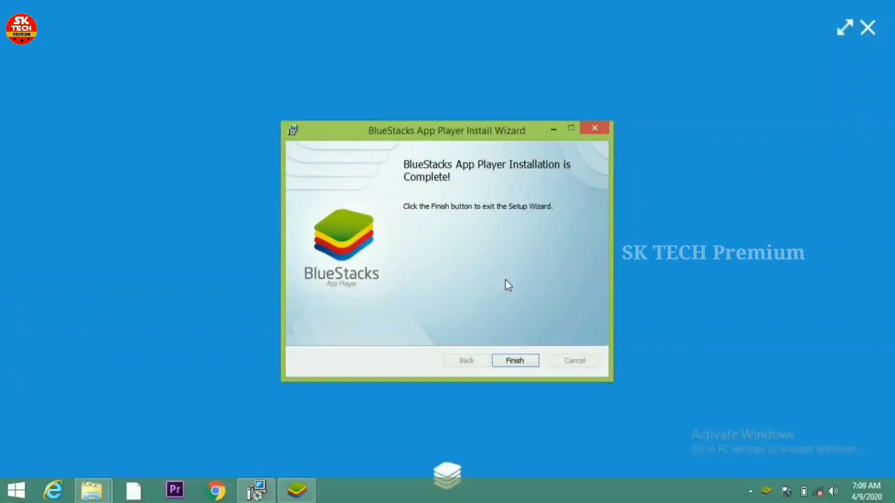
{"action": "left_click", "coordinate": [508, 364]}
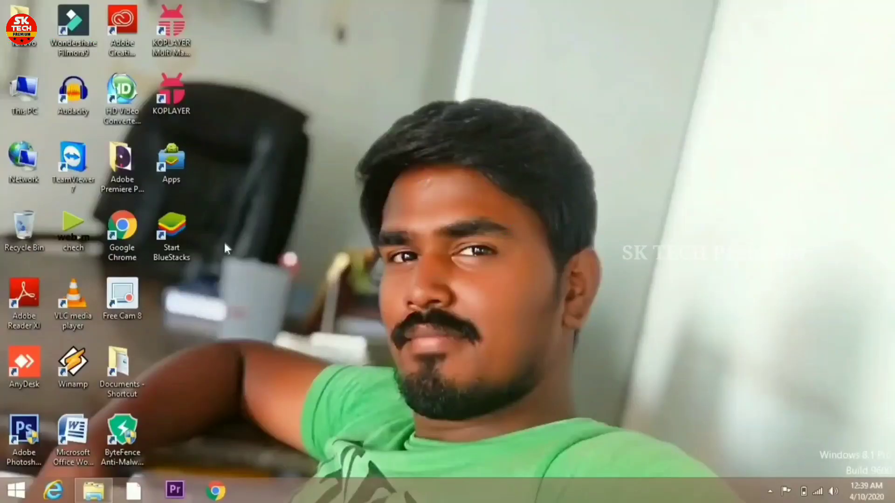
Launch BlueStacks App Player and open Play Store from its app drawer
{"action": "double_click", "coordinate": [173, 239]}
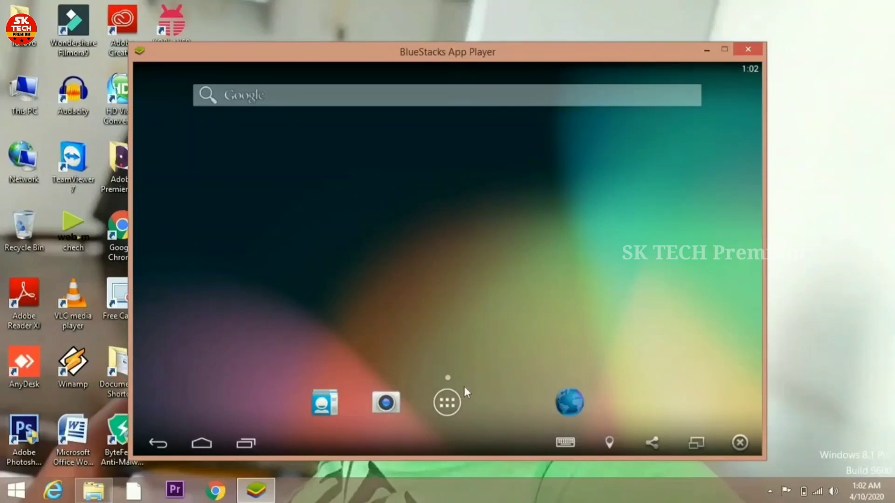
{"action": "left_click", "coordinate": [446, 403]}
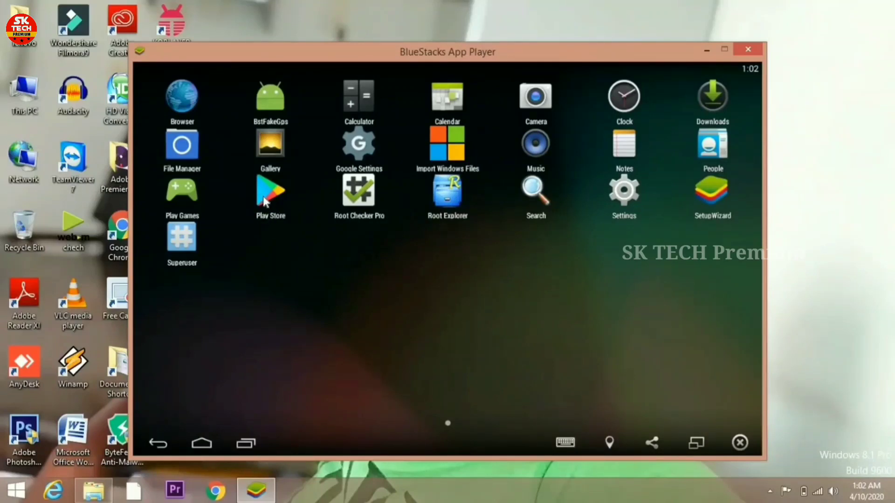
{"action": "left_click", "coordinate": [266, 201]}
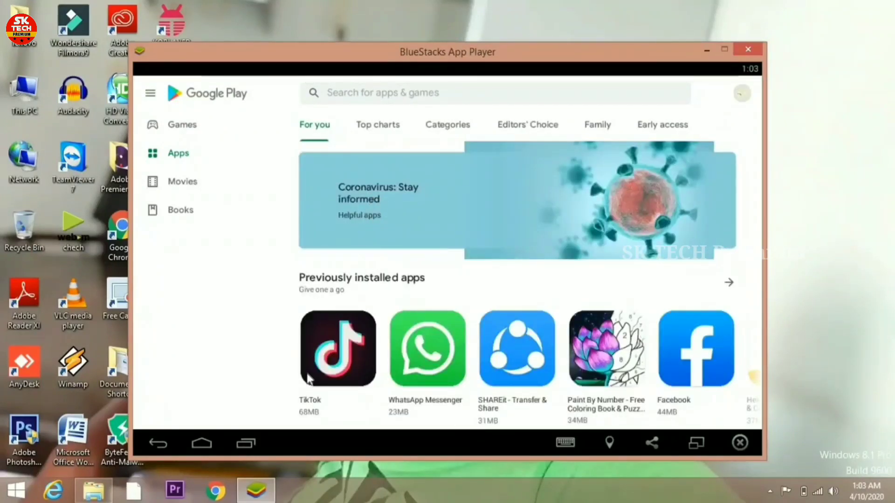
Open WhatsApp Messenger from Previously installed apps and start its installation
{"action": "left_click", "coordinate": [443, 356]}
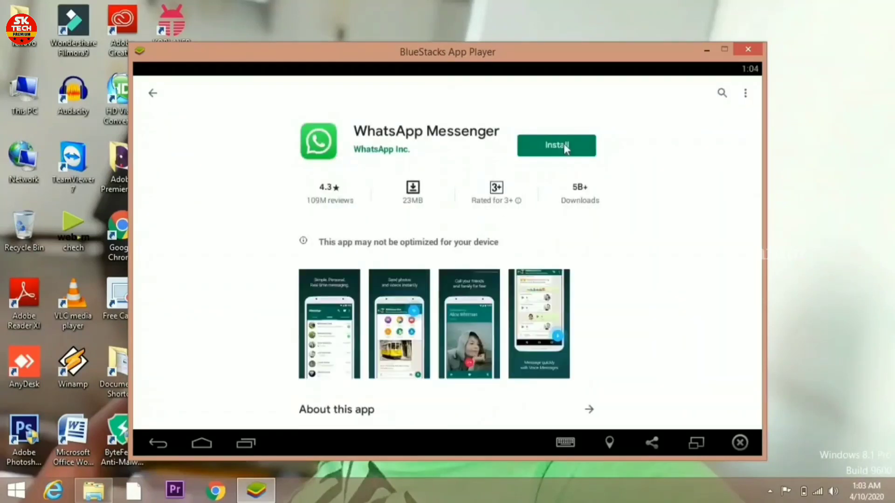
{"action": "left_click", "coordinate": [550, 148]}
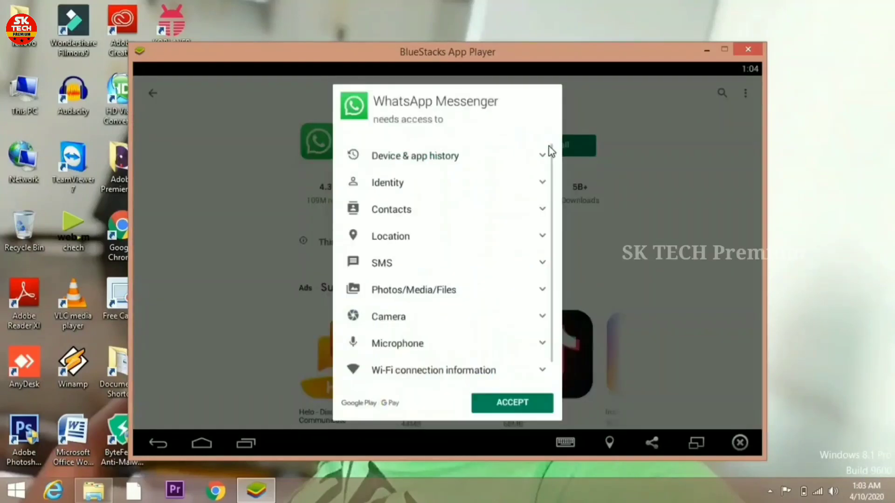
Accept WhatsApp's requested permissions so the download and install complete
{"action": "left_click", "coordinate": [511, 409]}
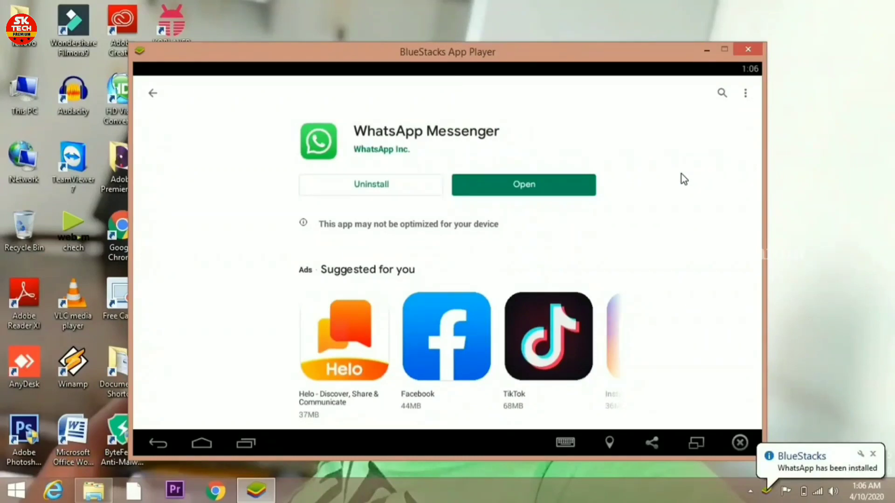
Open WhatsApp, agree to its terms, and enter a United States (+1) phone number
{"action": "left_click", "coordinate": [539, 189]}
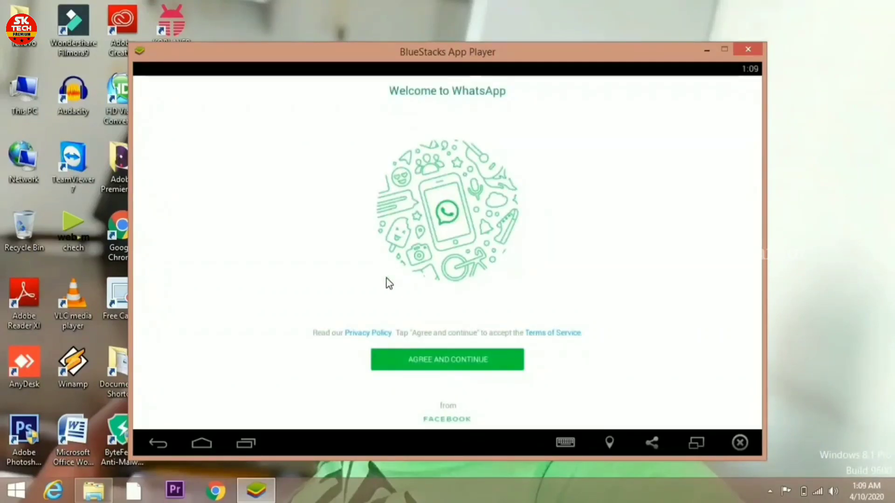
{"action": "left_click", "coordinate": [479, 361]}
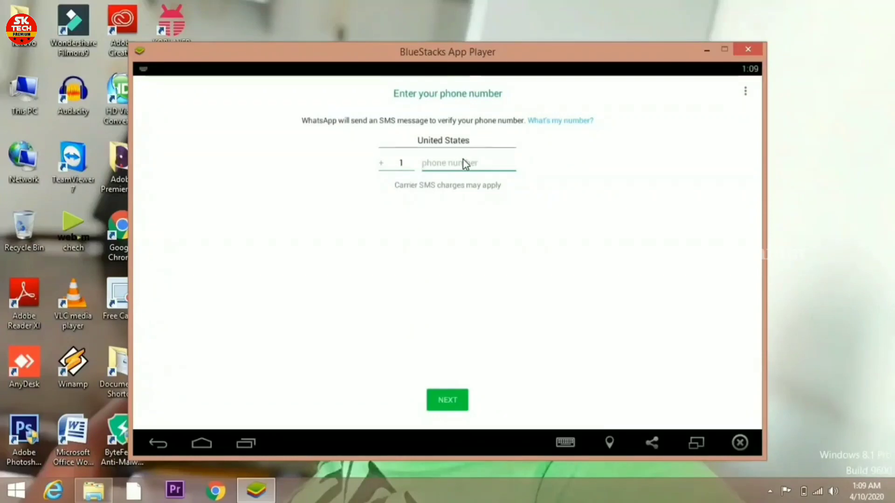
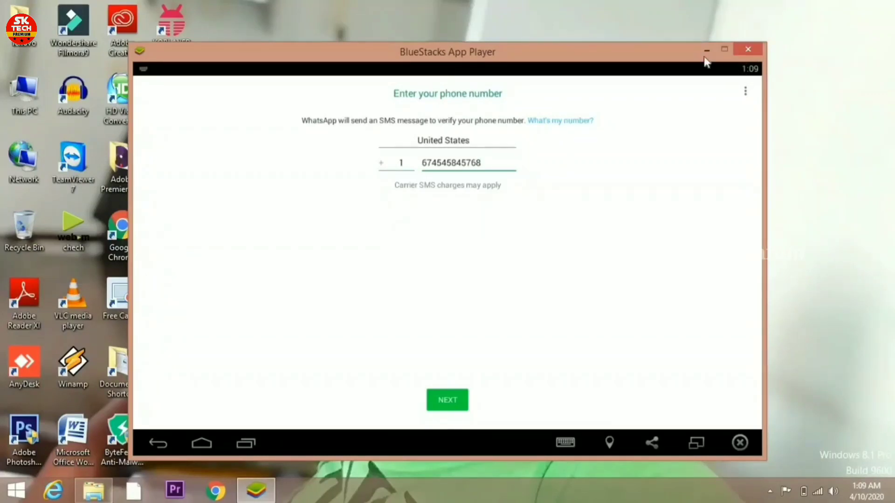
Go to the Android home screen, view all apps including WhatsApp, and reopen Play Store
{"action": "left_click", "coordinate": [211, 446]}
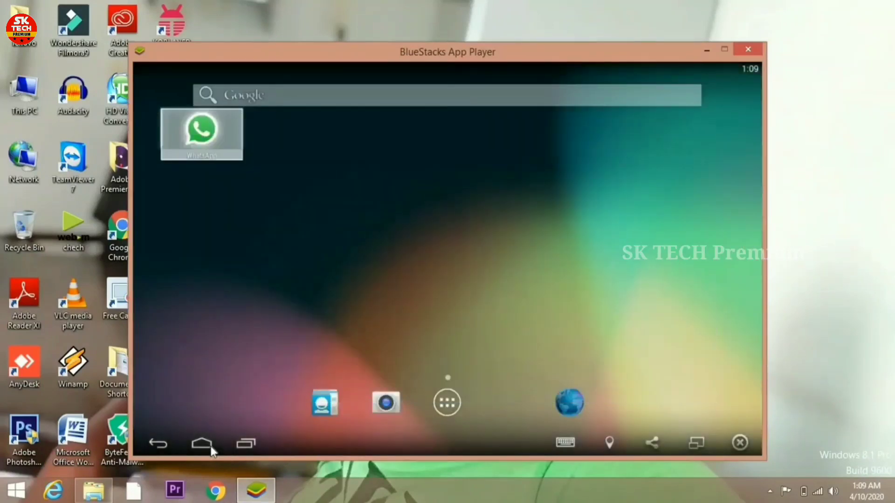
{"action": "left_click", "coordinate": [447, 403]}
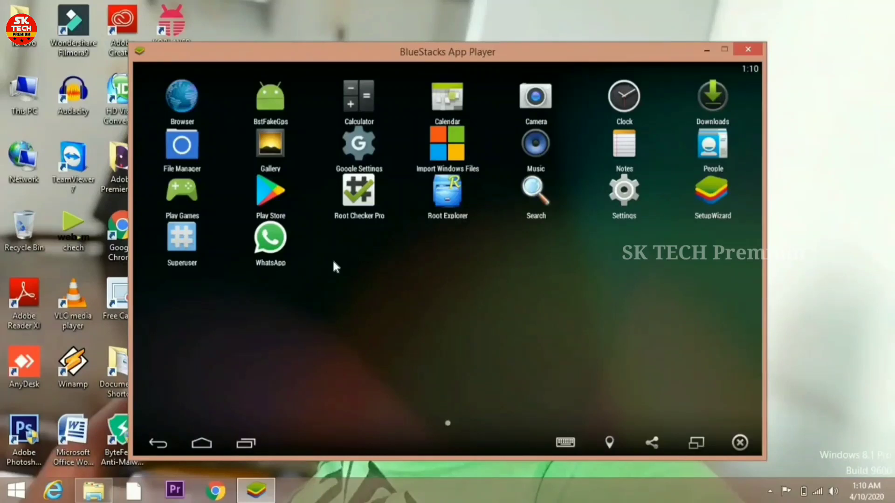
{"action": "left_click", "coordinate": [272, 205]}
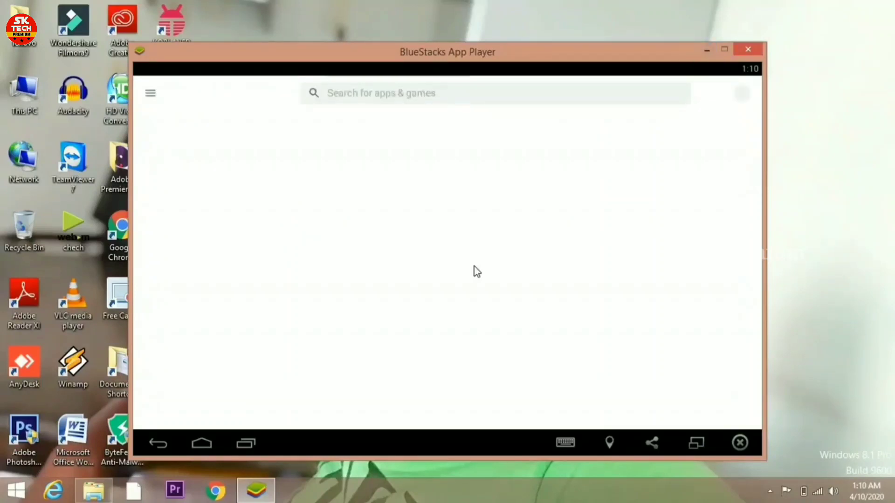
Return to the Android home screen, then open the recorder's tray menu to end recording
{"action": "left_click", "coordinate": [202, 444]}
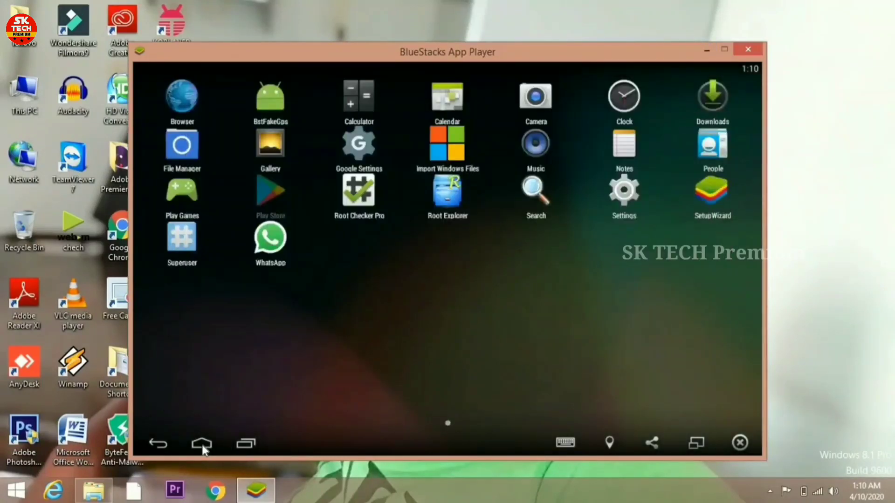
{"action": "left_click", "coordinate": [202, 445]}
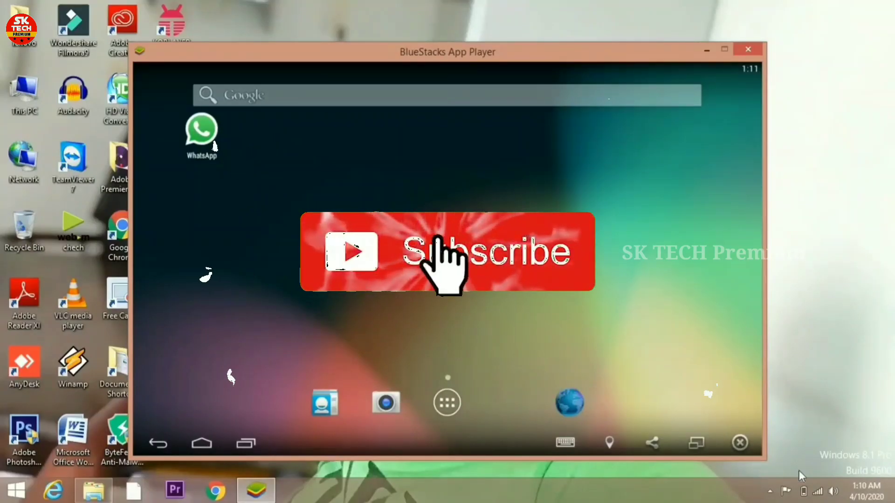
{"action": "left_click", "coordinate": [769, 492]}
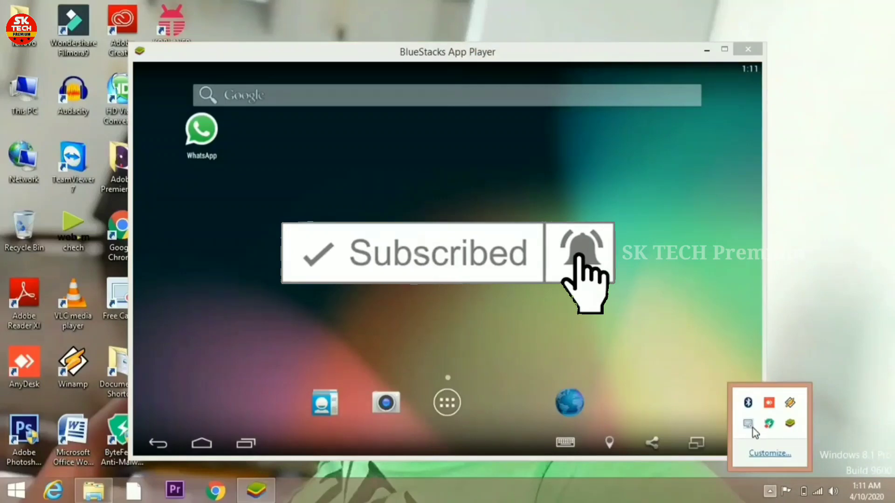
{"action": "right_click", "coordinate": [752, 427]}
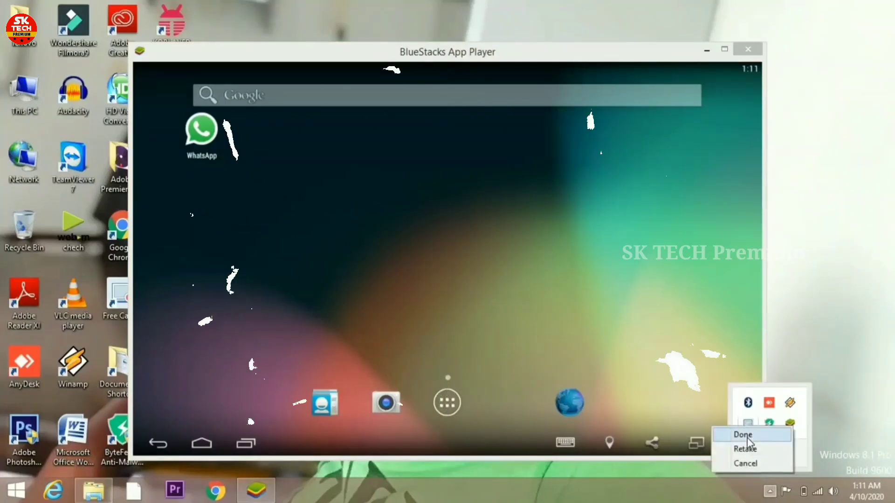